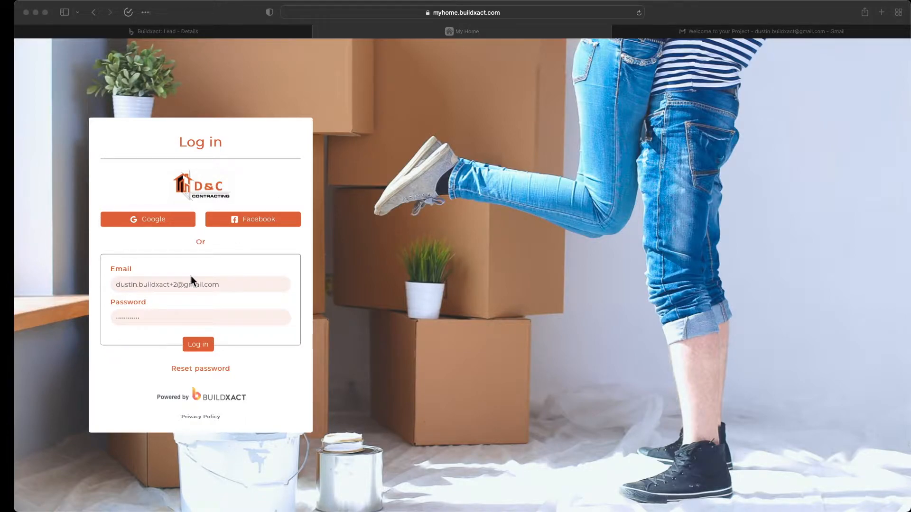
Step: Log in to the client portal and open the project's Messages, showing the Rangehood Selection conversation
left_click(196, 349)
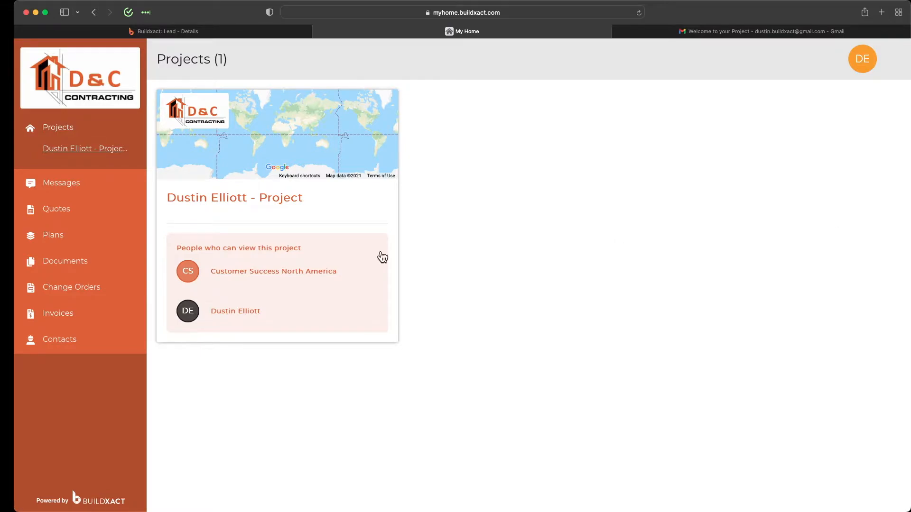
left_click(221, 203)
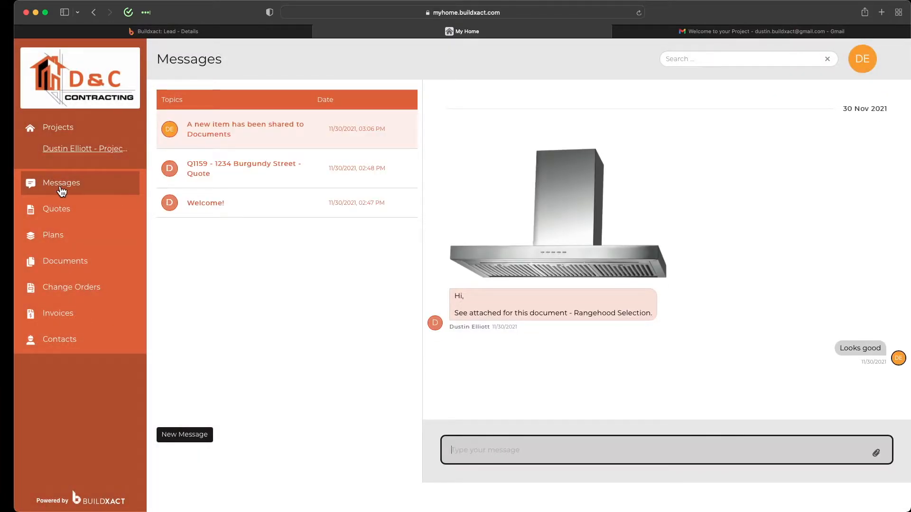
Step: Read the Welcome! and Q1159 conversations, return to the shared document topic, then view Quotes
left_click(245, 216)
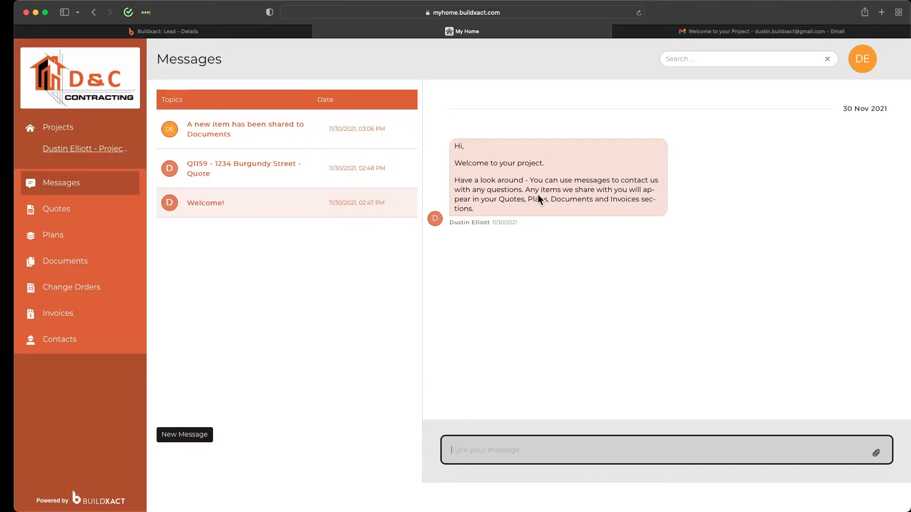
left_click_drag(453, 143, 503, 212)
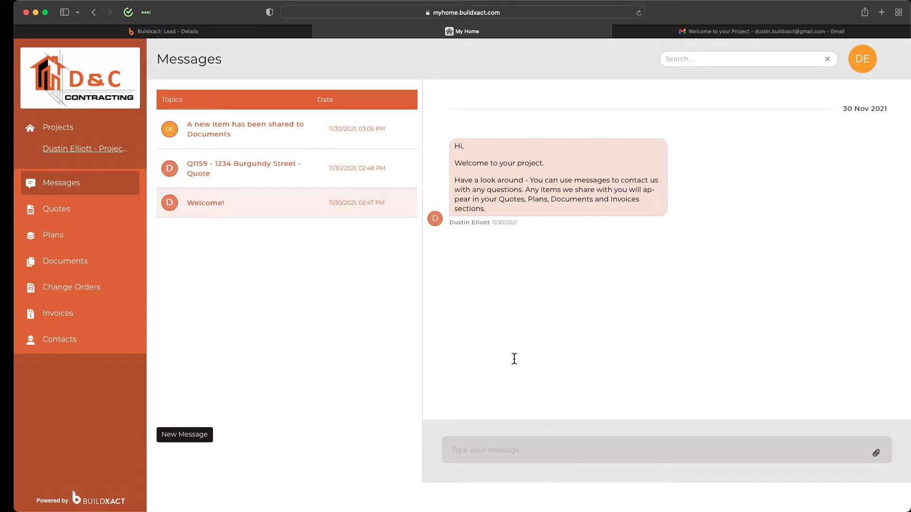
left_click(334, 179)
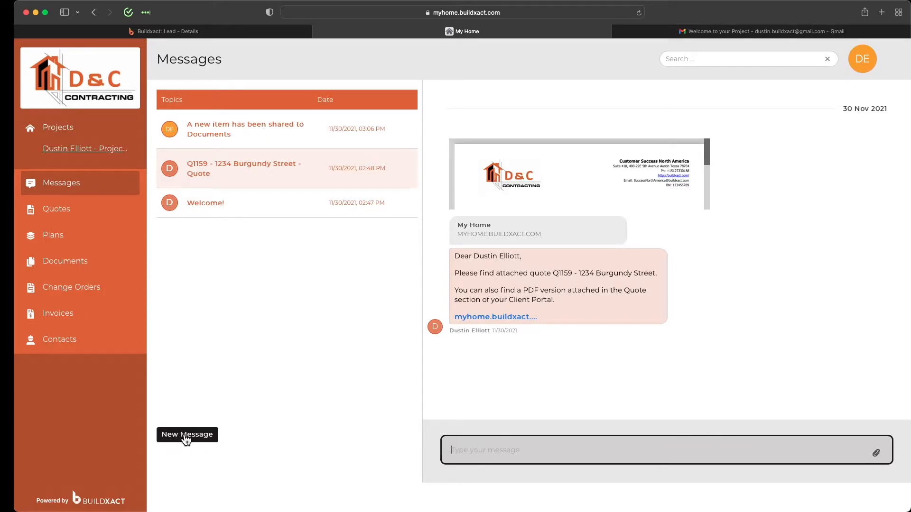
left_click(316, 132)
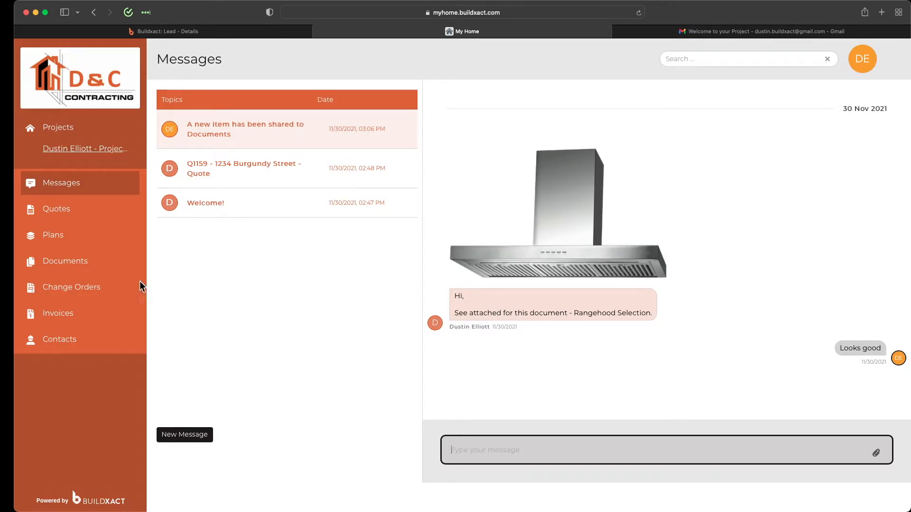
left_click(81, 216)
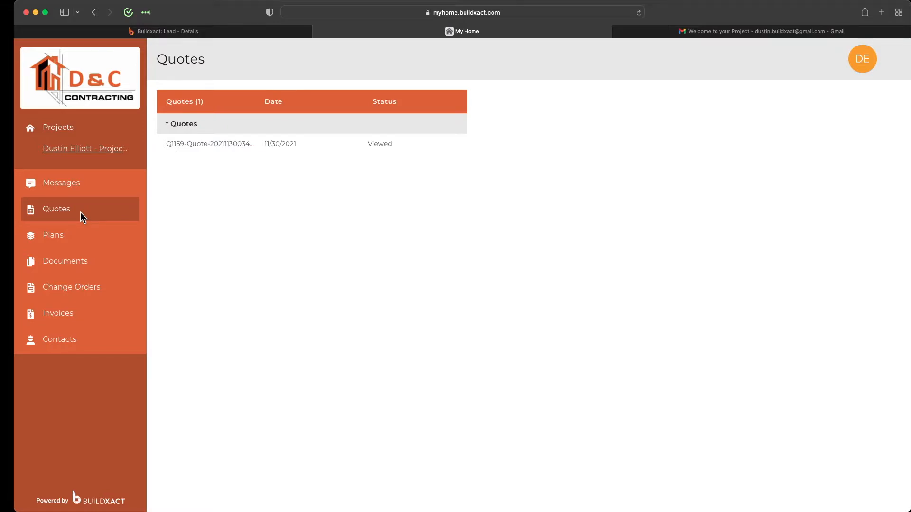
Step: Preview the Q1159 quote, then check the Plans page, which lists no plans
left_click(216, 145)
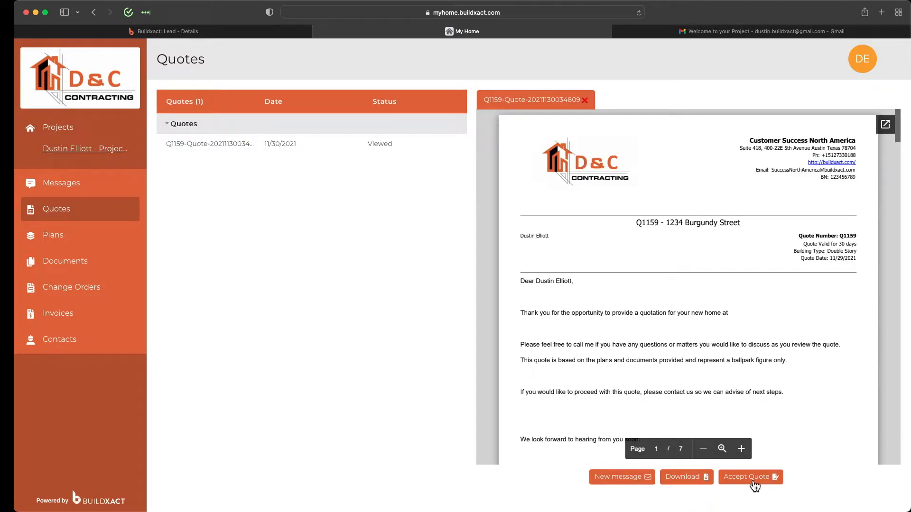
left_click(101, 234)
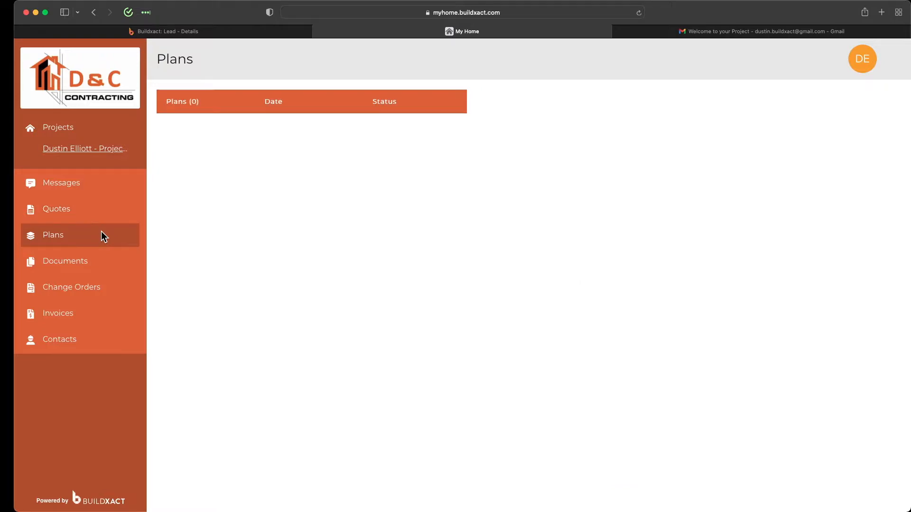
Step: Browse the portal's Documents, Change Orders, Invoices and Contacts, then return to lead L1113 in Buildxact
left_click(97, 263)
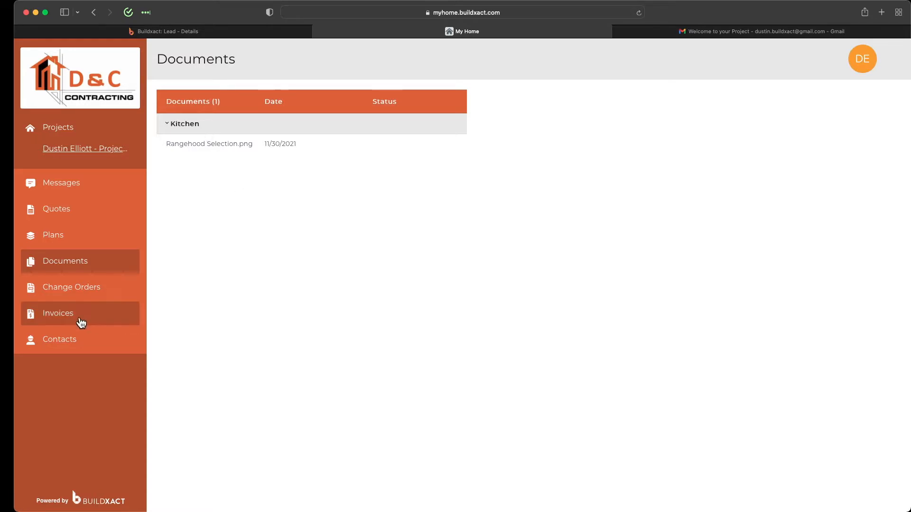
left_click(71, 293)
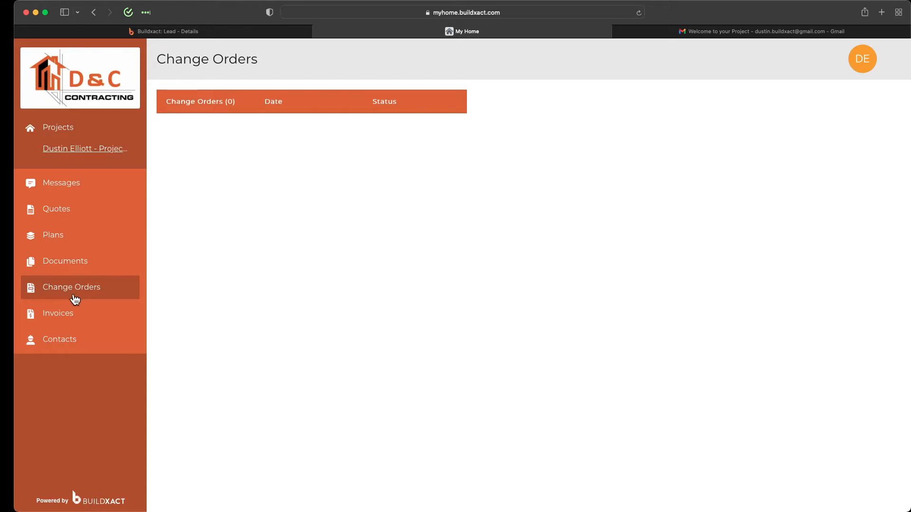
left_click(62, 318)
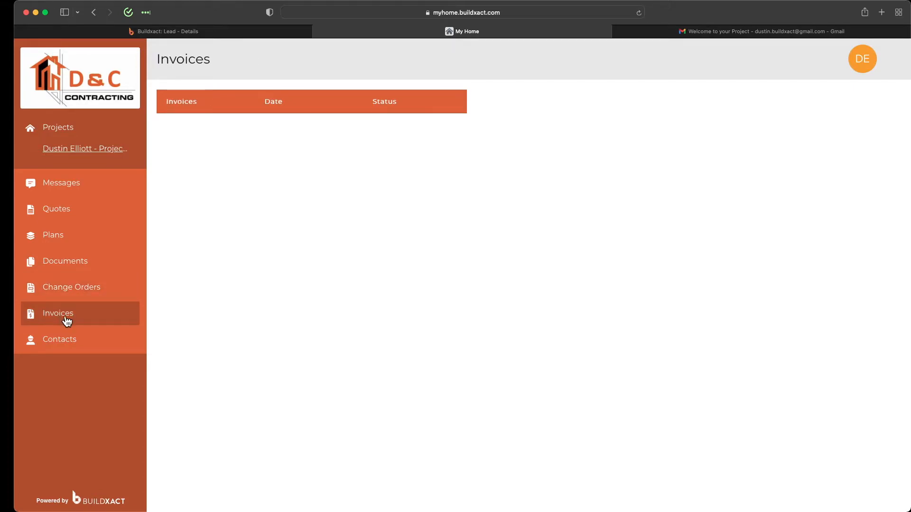
left_click(82, 347)
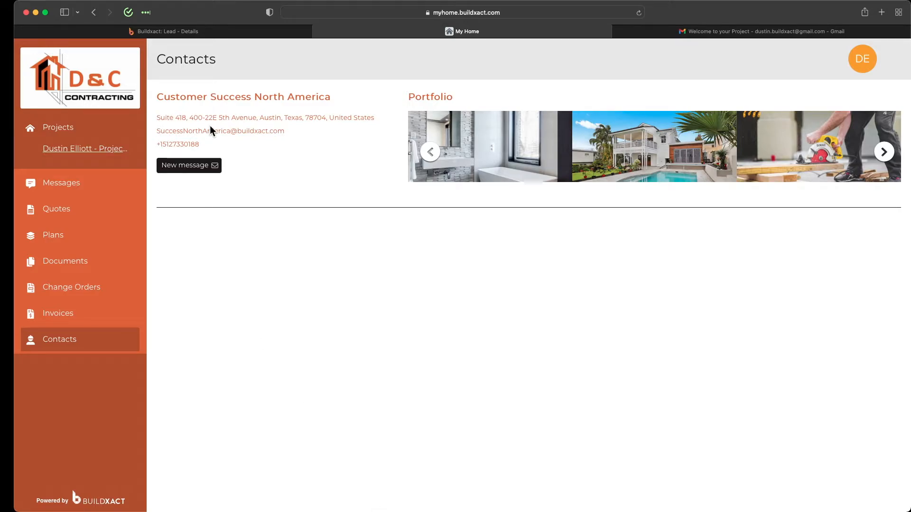
left_click(178, 31)
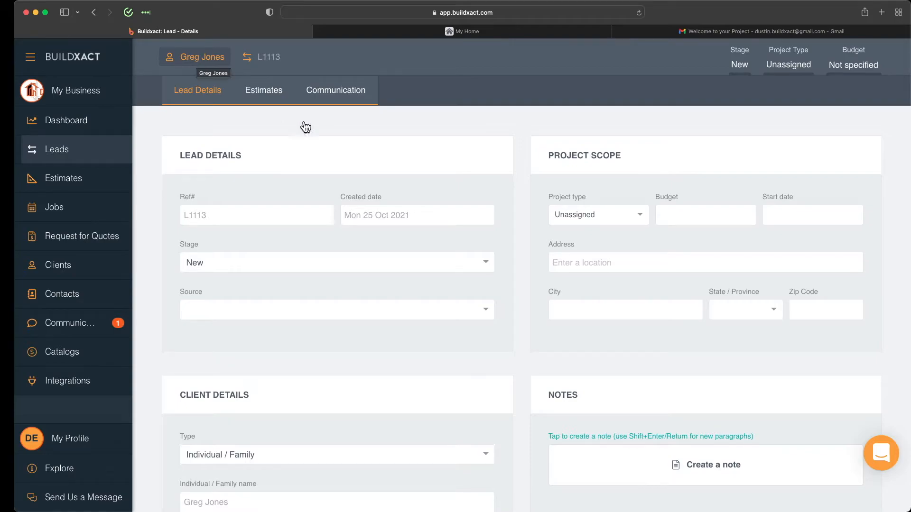
Step: Scroll down to the lead's Client Project section and start publishing the project
scroll(393, 237, "down", 10)
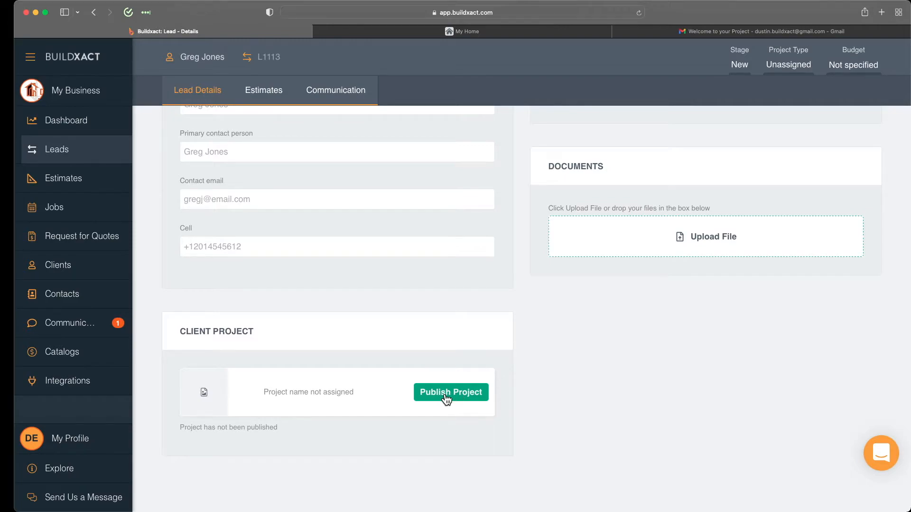
left_click(447, 394)
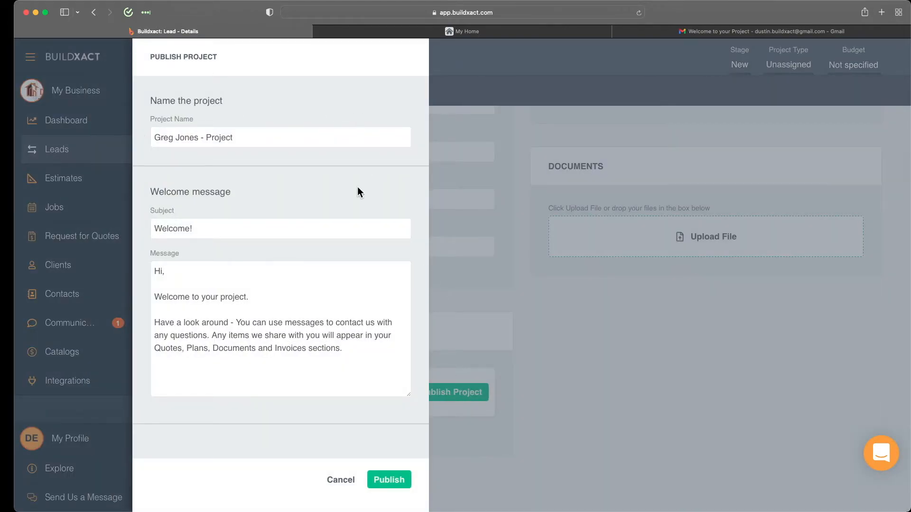
Step: Review the default Welcome! message and publish the client project, confirming the publish warning
left_click(335, 337)
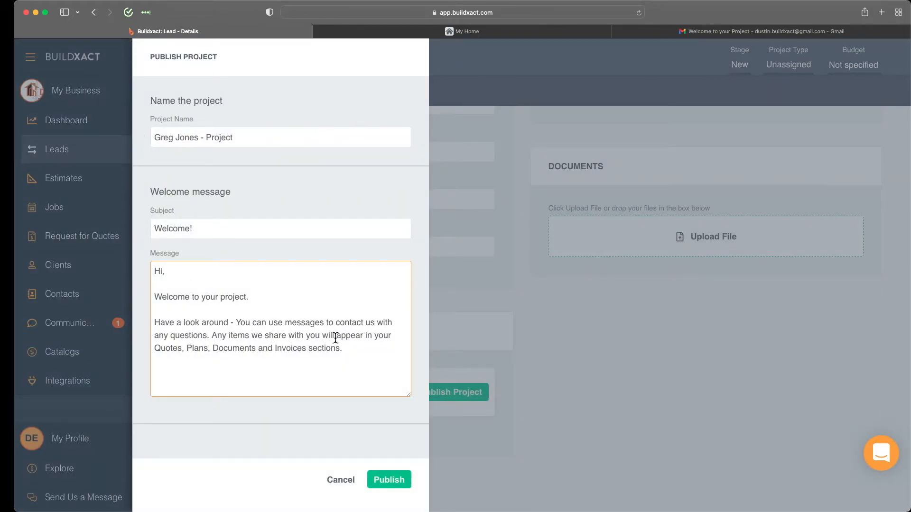
left_click_drag(352, 351, 163, 281)
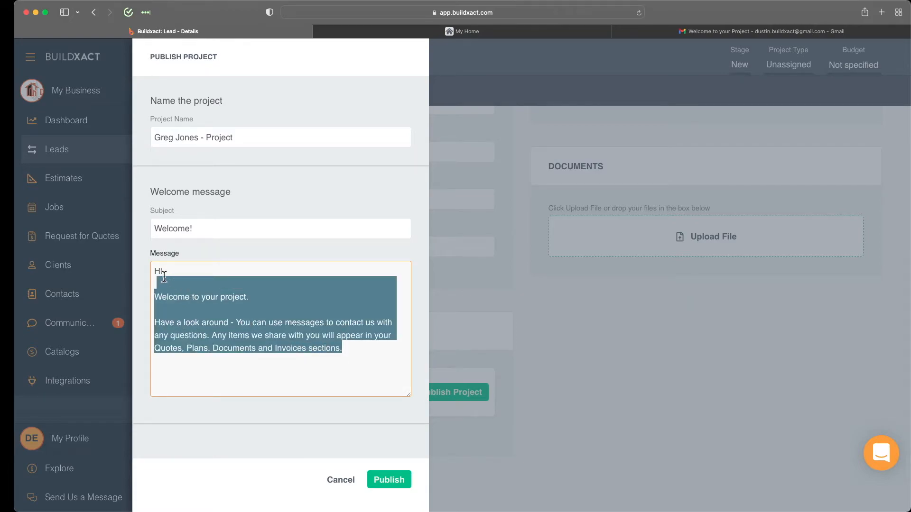
left_click(361, 353)
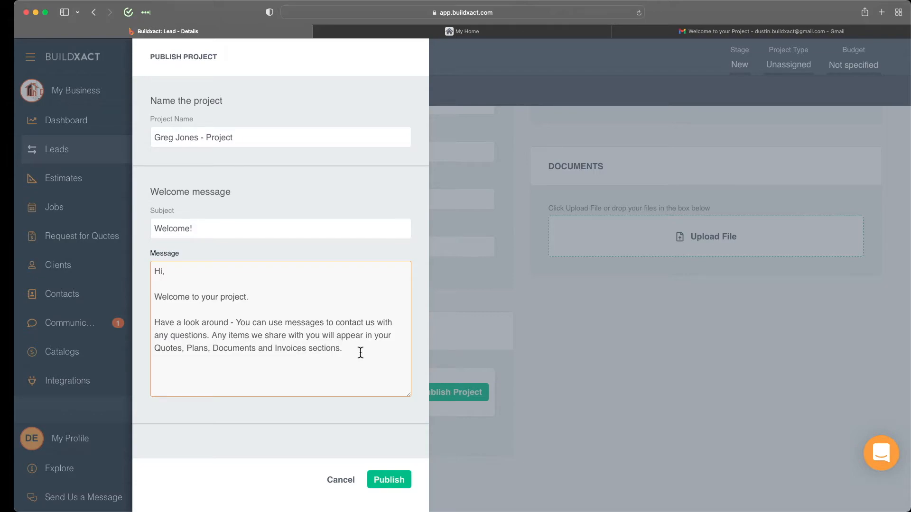
left_click(390, 480)
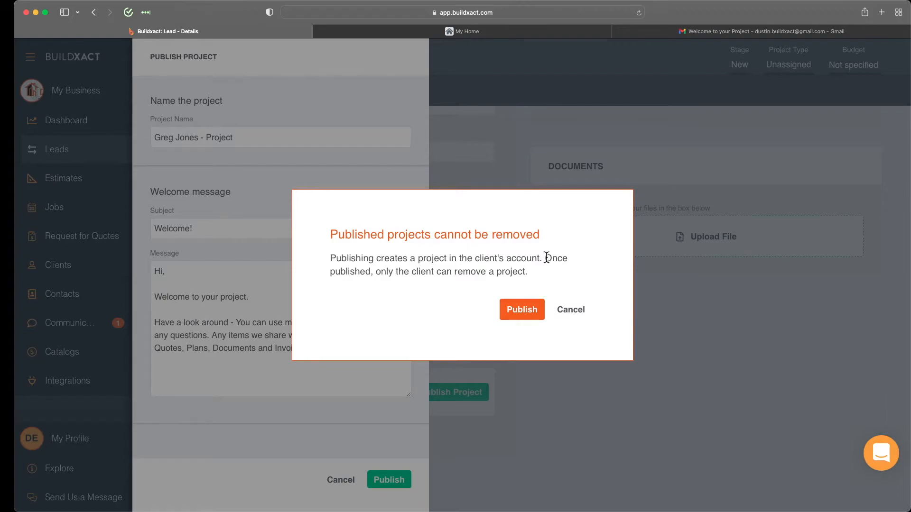
left_click_drag(546, 257, 554, 269)
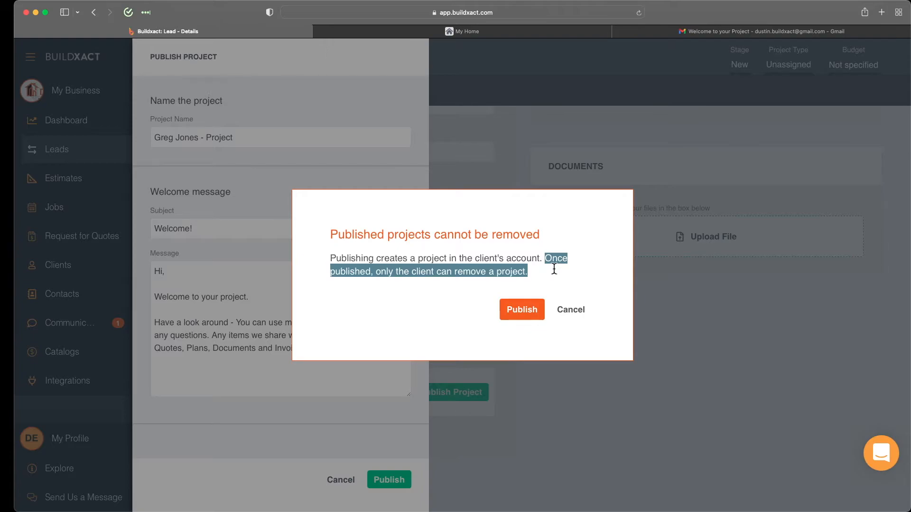
left_click(525, 306)
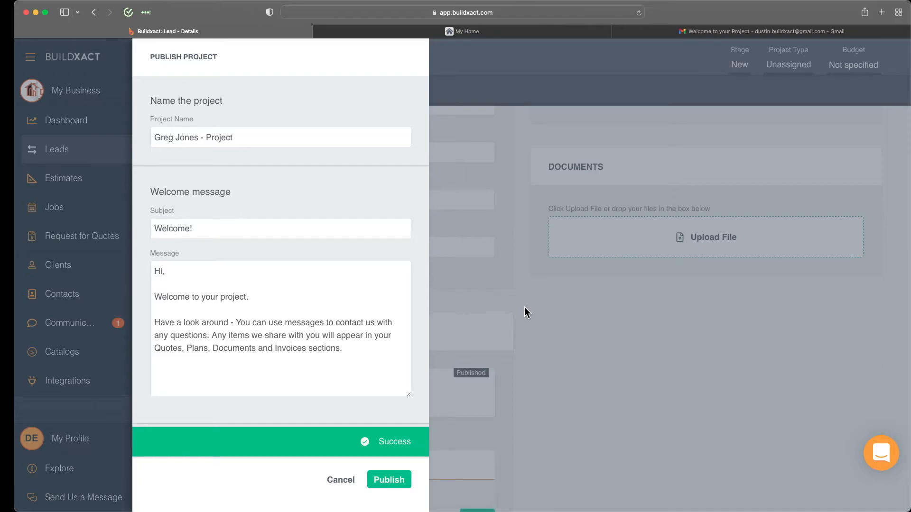
scroll(524, 306, "down", 2)
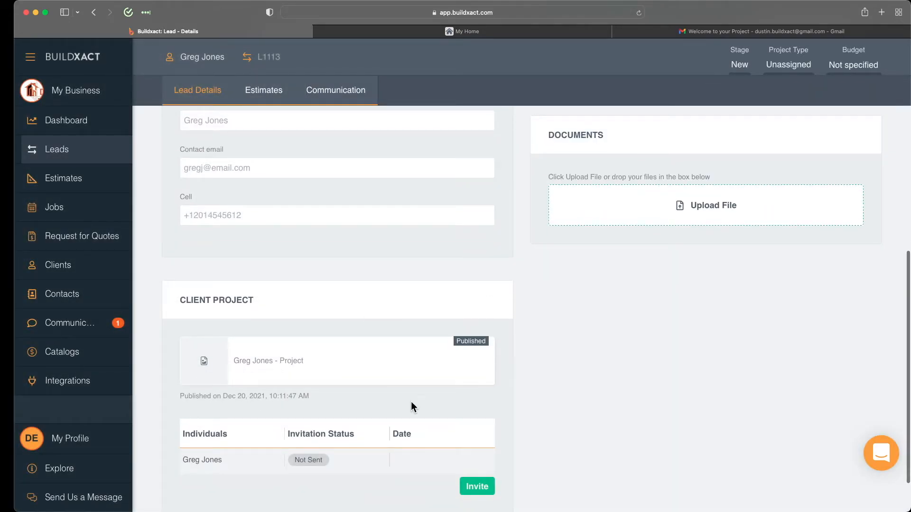
scroll(507, 400, "down", 2)
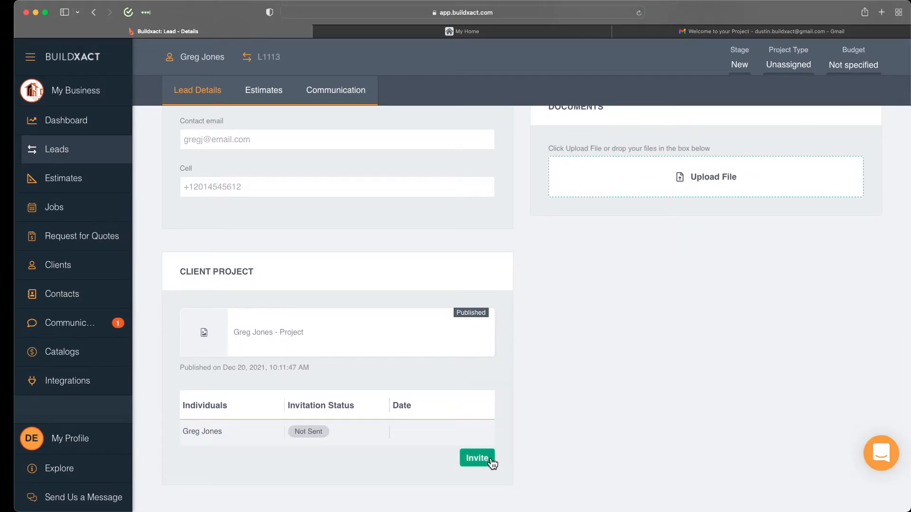
scroll(525, 425, "up", 1)
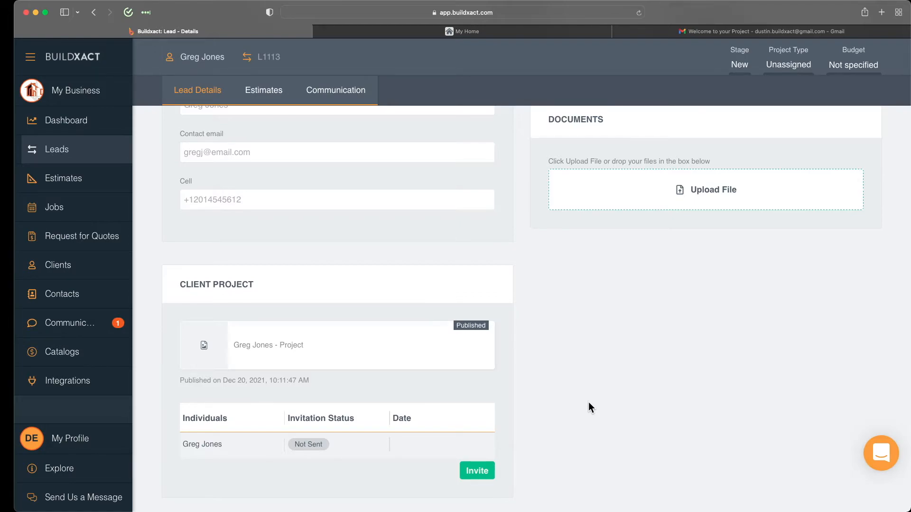
scroll(588, 403, "up", 2)
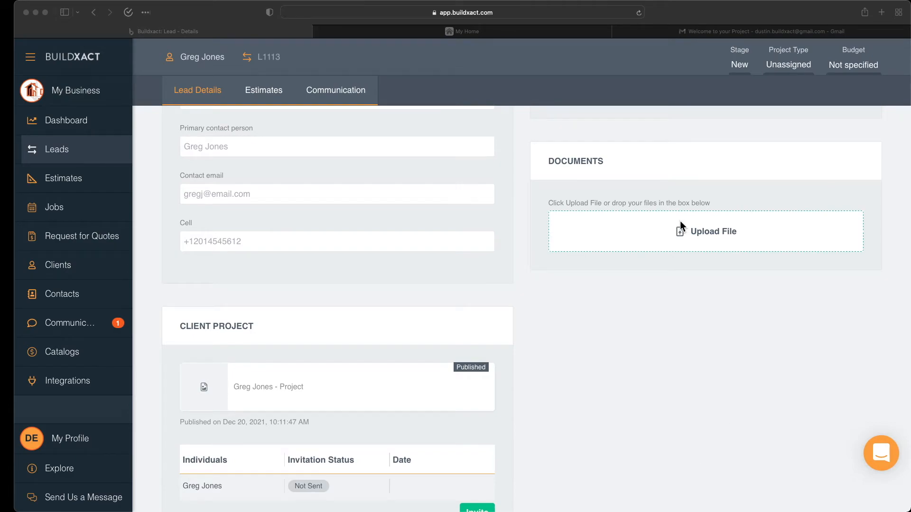
Step: Drag the Miele oven image into the lead's documents and upload it into a new Kitchen folder
left_click(721, 176)
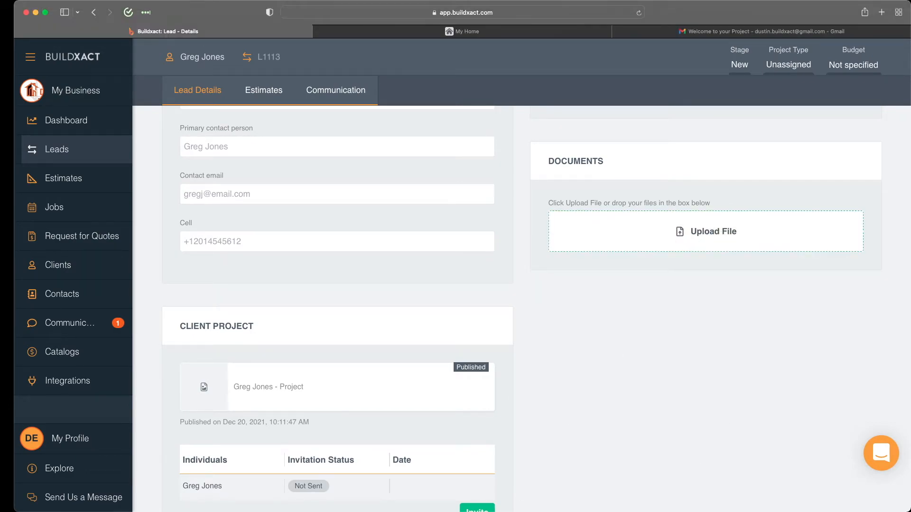
left_click_drag(910, 280, 681, 228)
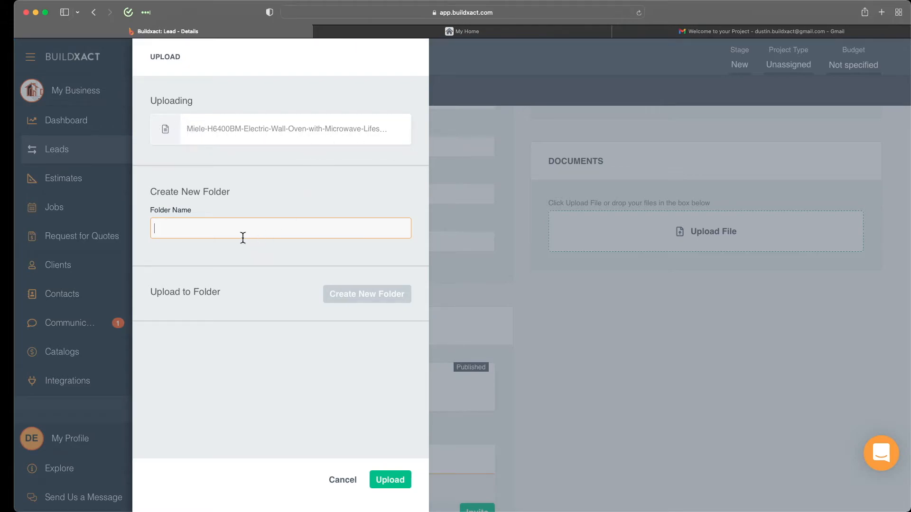
type("Kit")
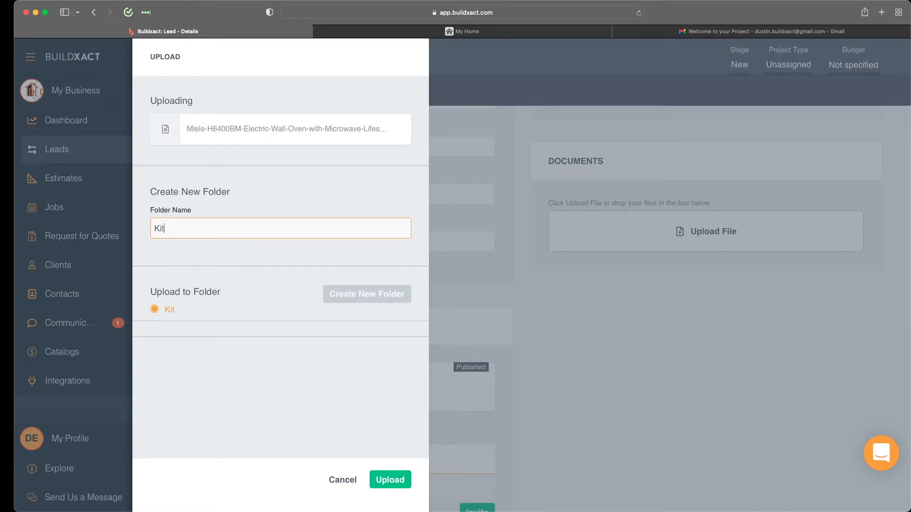
type("chen")
left_click(381, 477)
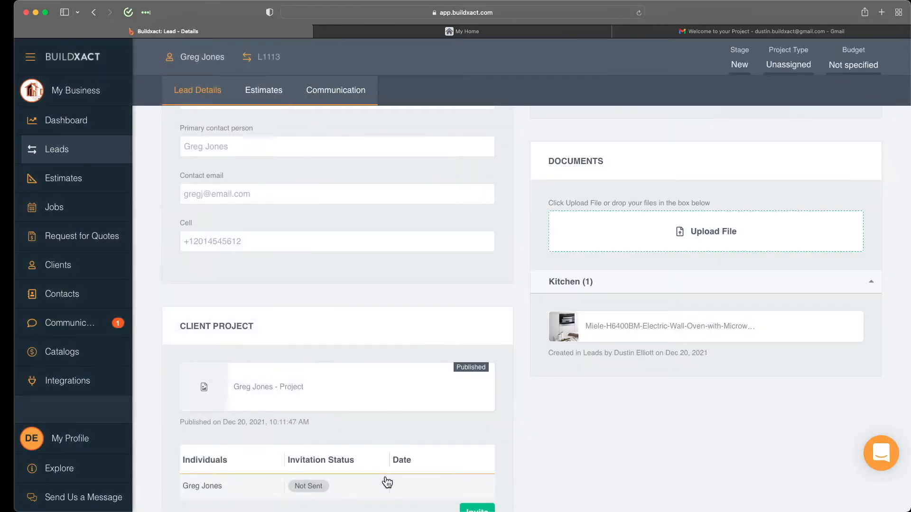
Step: Select the uploaded Miele oven document and start sharing it with the client's project
left_click(764, 337)
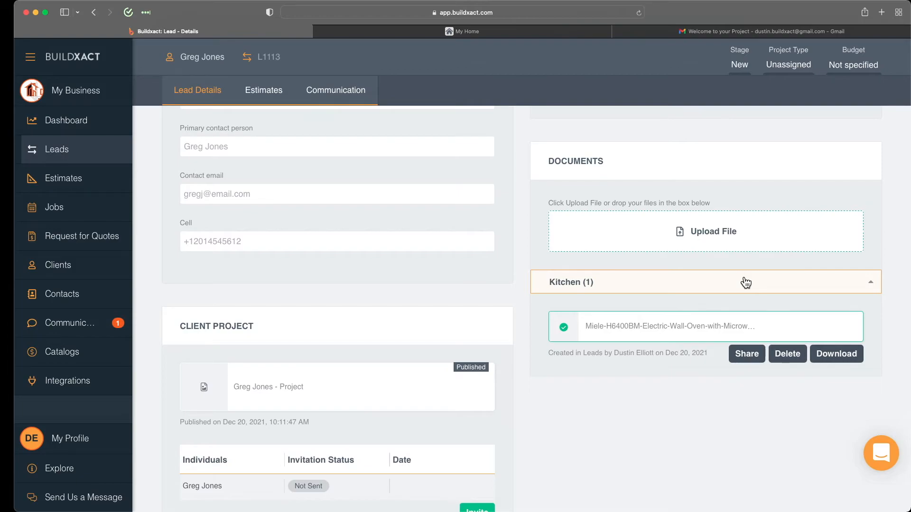
left_click(745, 355)
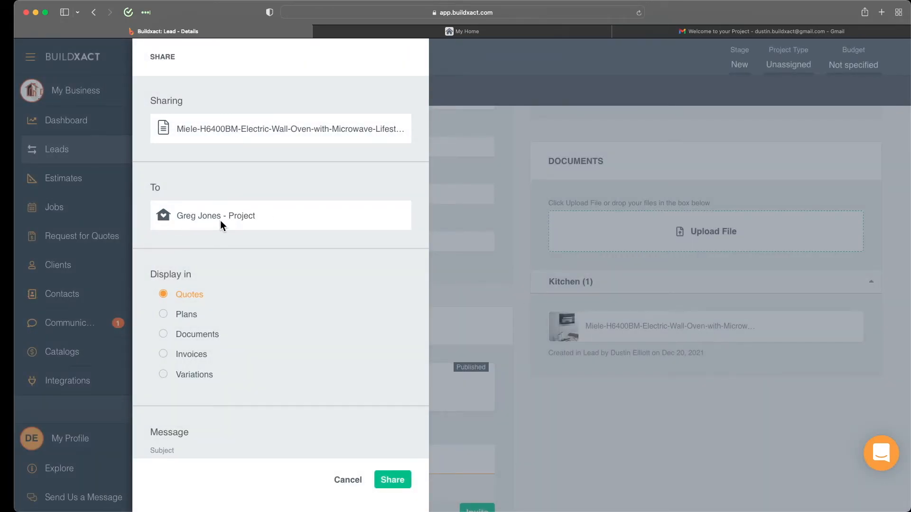
Step: Share the Miele oven document to the client project's Documents section, confirming the share
scroll(218, 271, "down", 3)
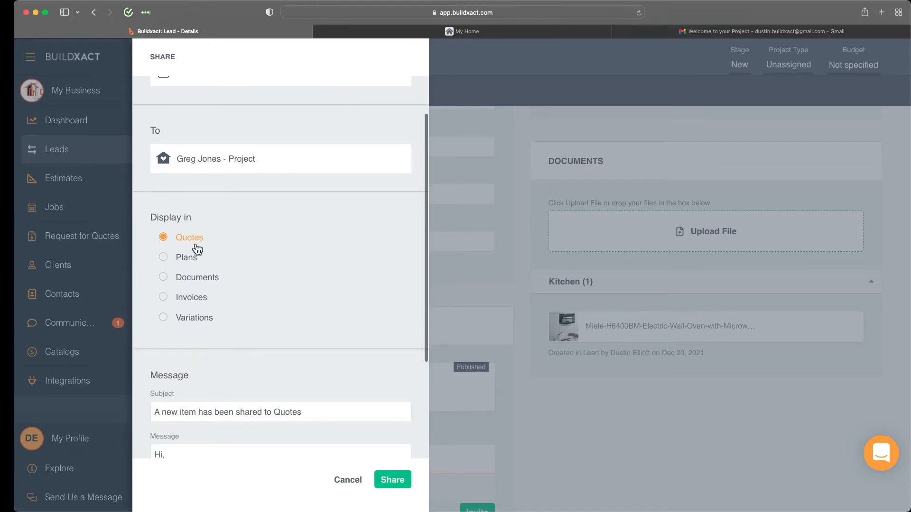
left_click(211, 280)
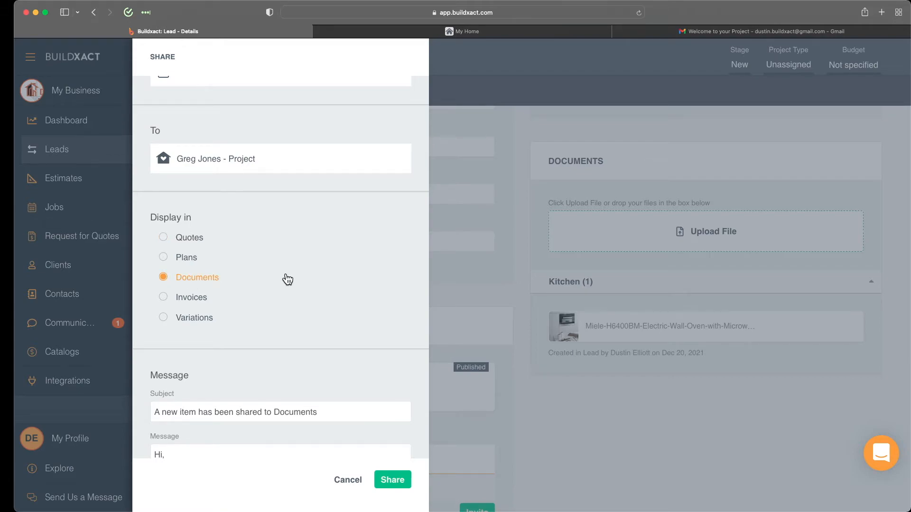
scroll(287, 279, "down", 5)
left_click(310, 357)
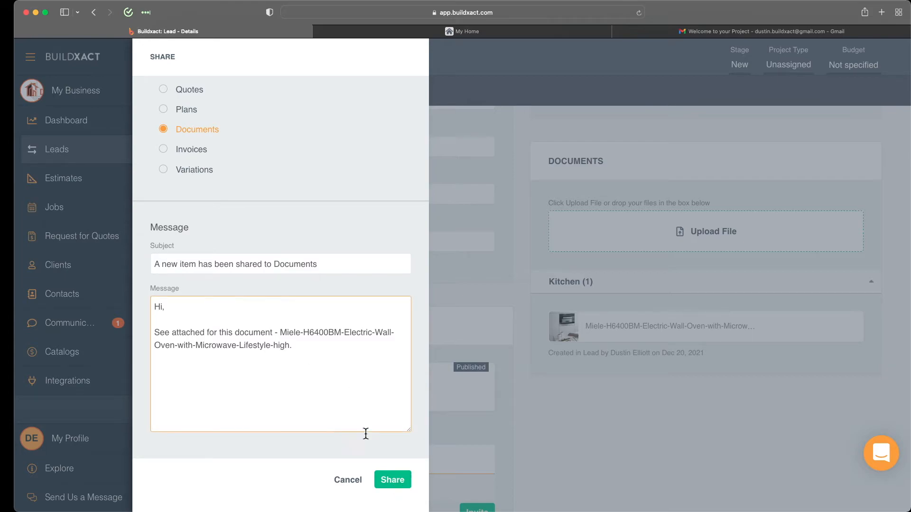
left_click(392, 479)
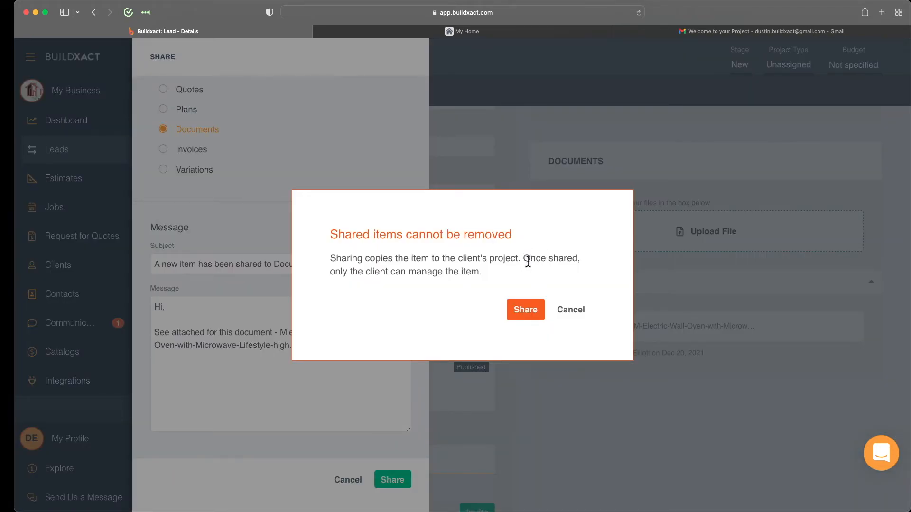
left_click_drag(523, 258, 532, 267)
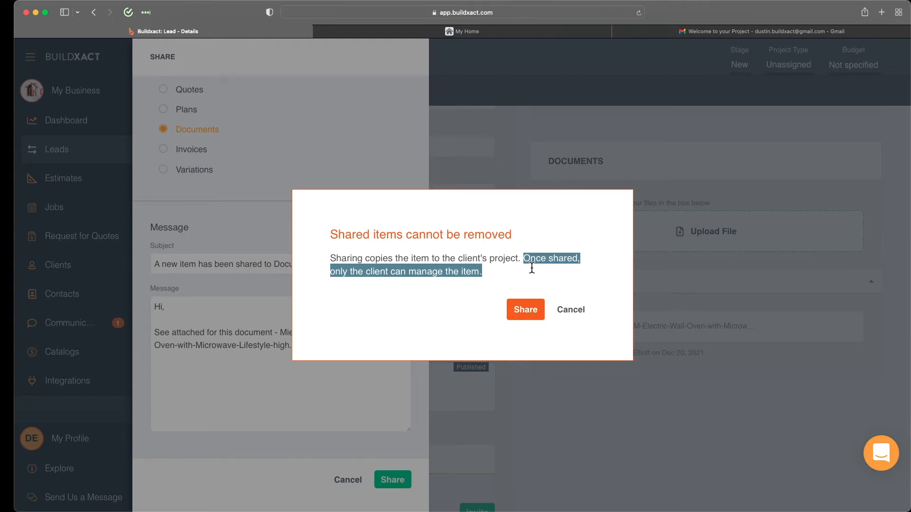
left_click(525, 311)
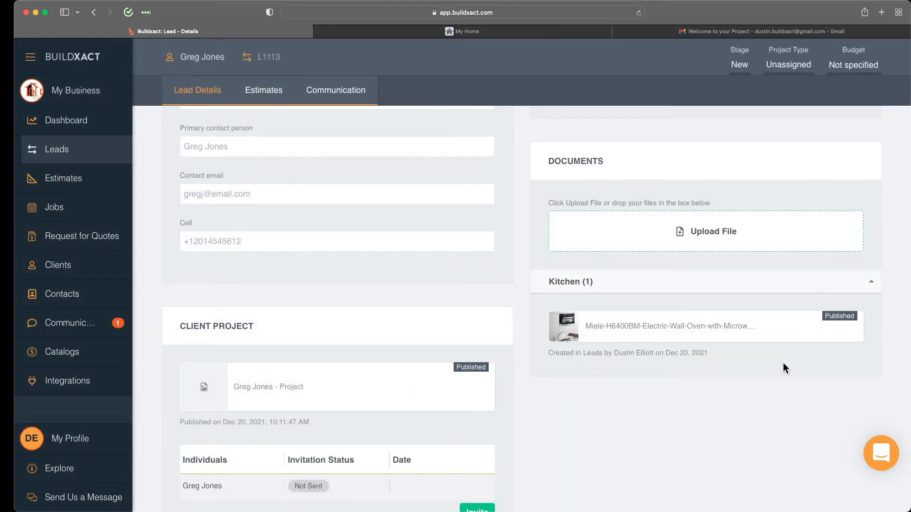
scroll(783, 363, "down", 3)
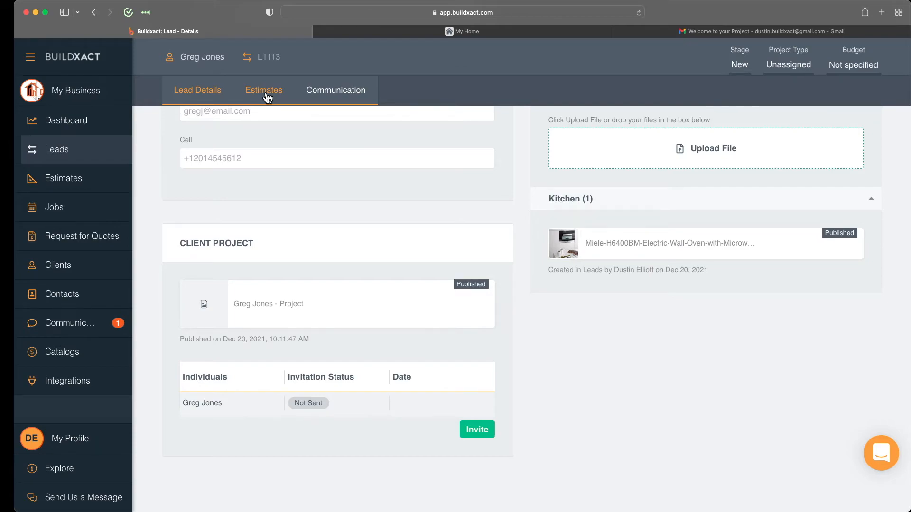
left_click(474, 437)
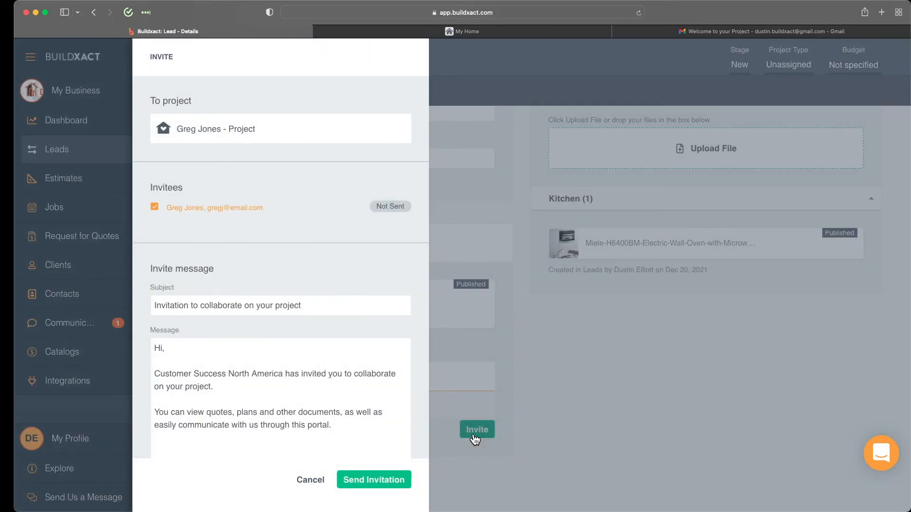
Step: Send the client the project invitation with the default subject and message, then go to their record
scroll(237, 357, "down", 1)
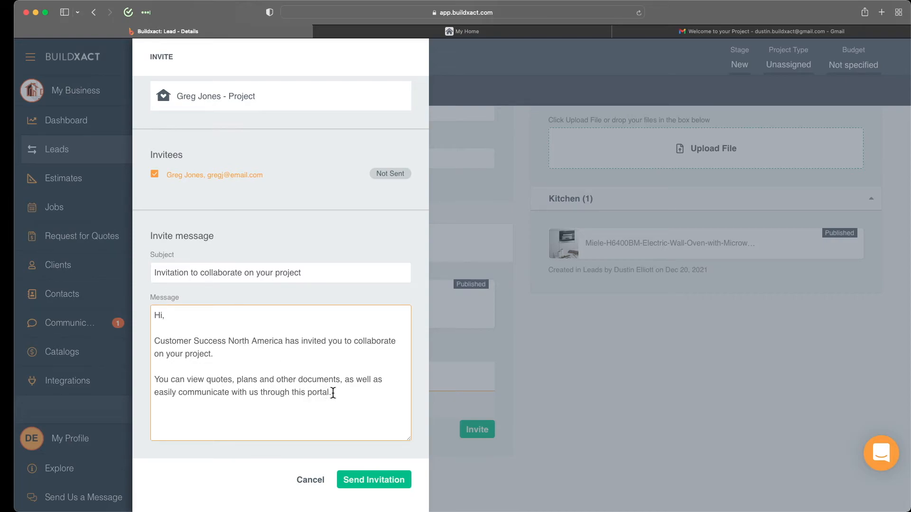
left_click(241, 192)
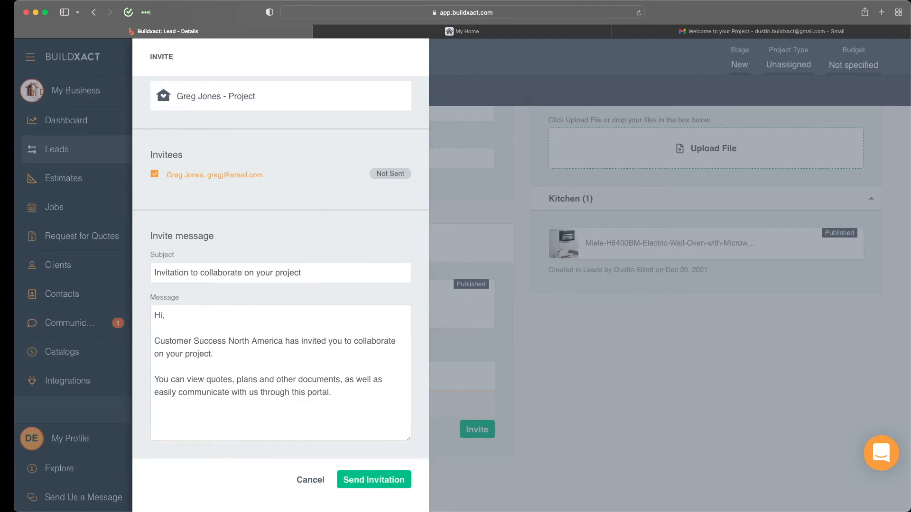
left_click(362, 485)
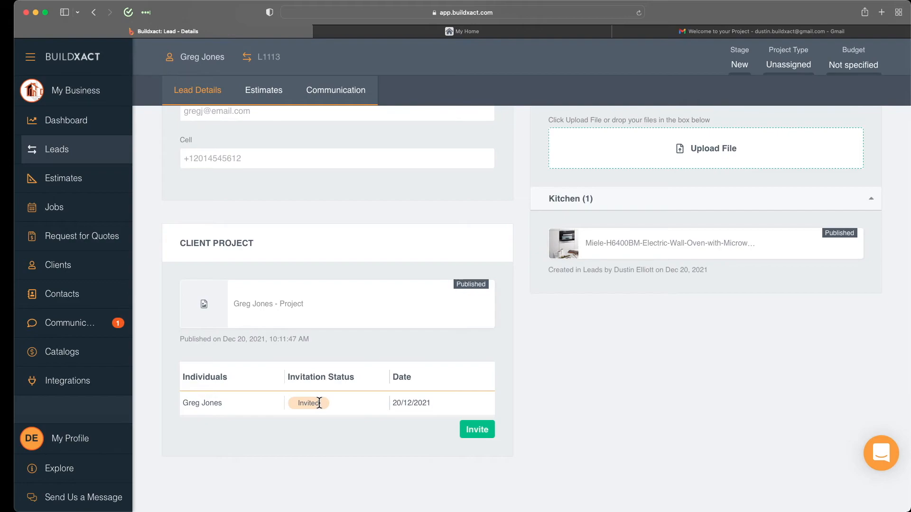
left_click(193, 57)
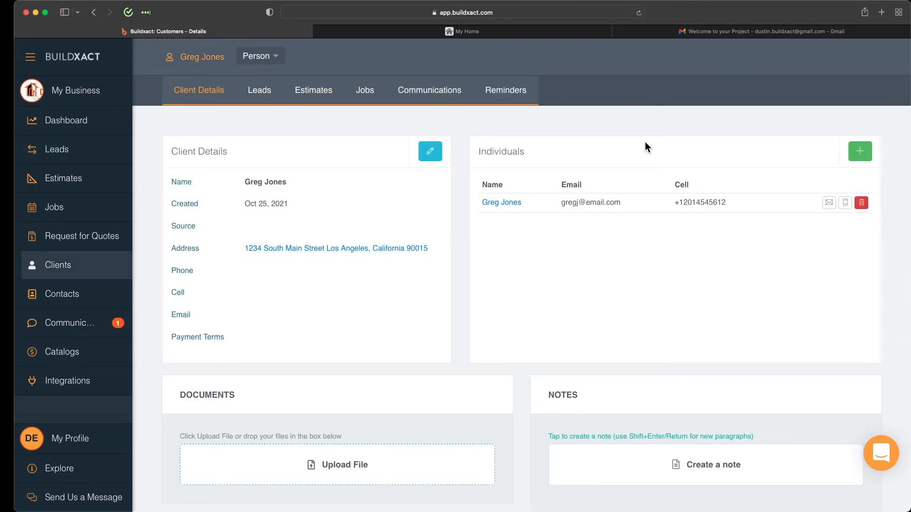
Step: Add a second individual contact to the client with first name, last name and e-mail, and save it
left_click(856, 158)
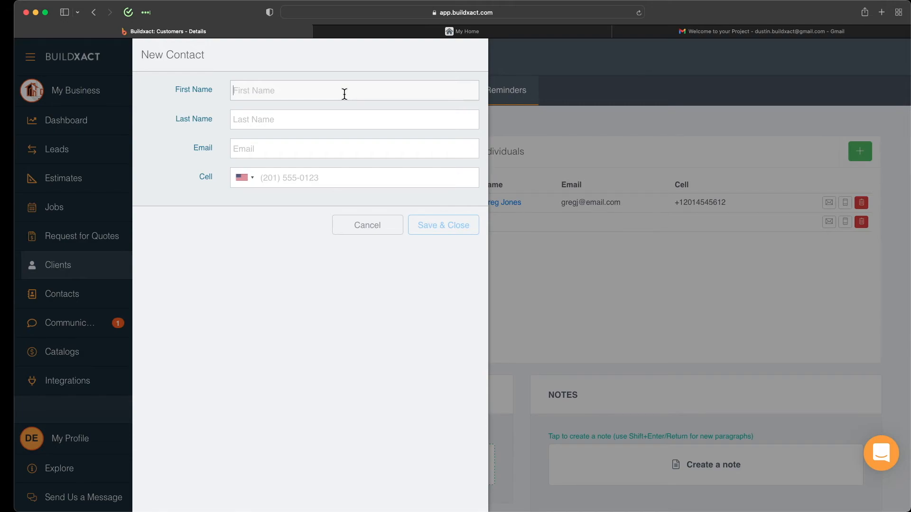
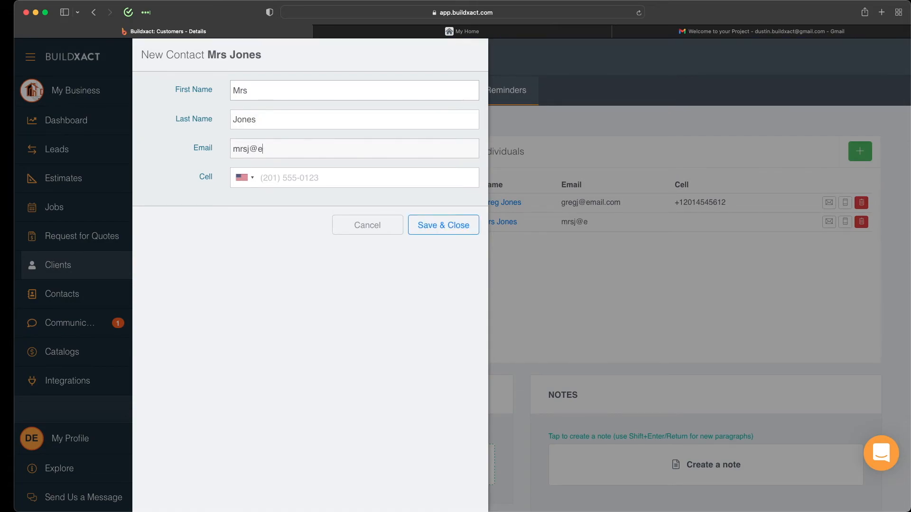
left_click(441, 224)
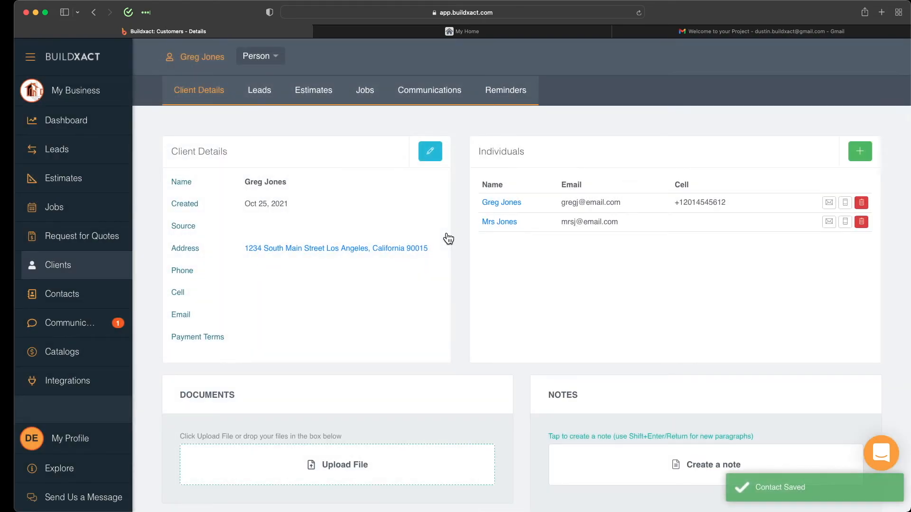
Step: Confirm lead L1113's client project lists the new contact as Not Sent, then view the Gmail welcome email
left_click(259, 89)
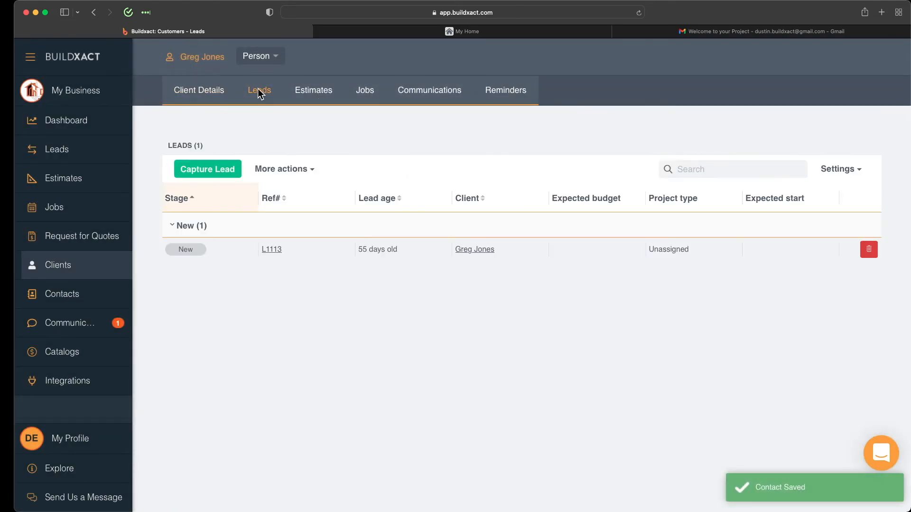
left_click(282, 242)
scroll(272, 249, "down", 5)
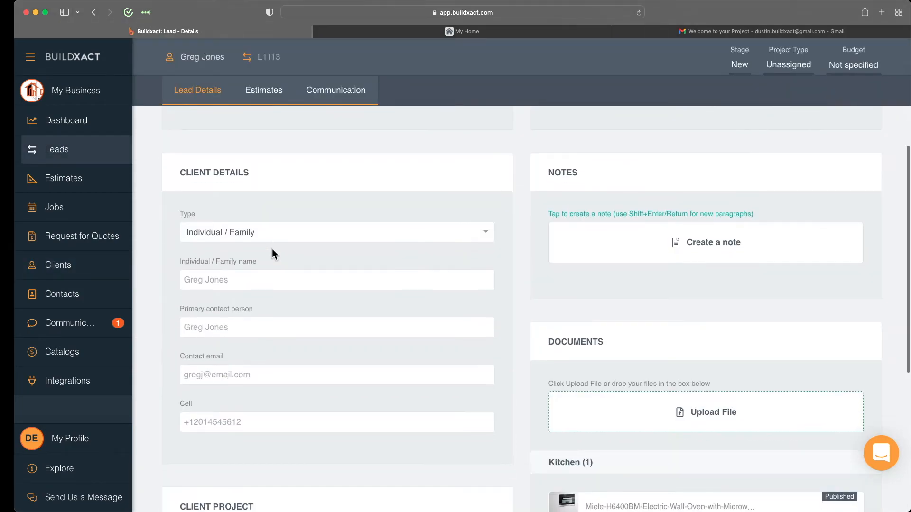
scroll(272, 248, "down", 5)
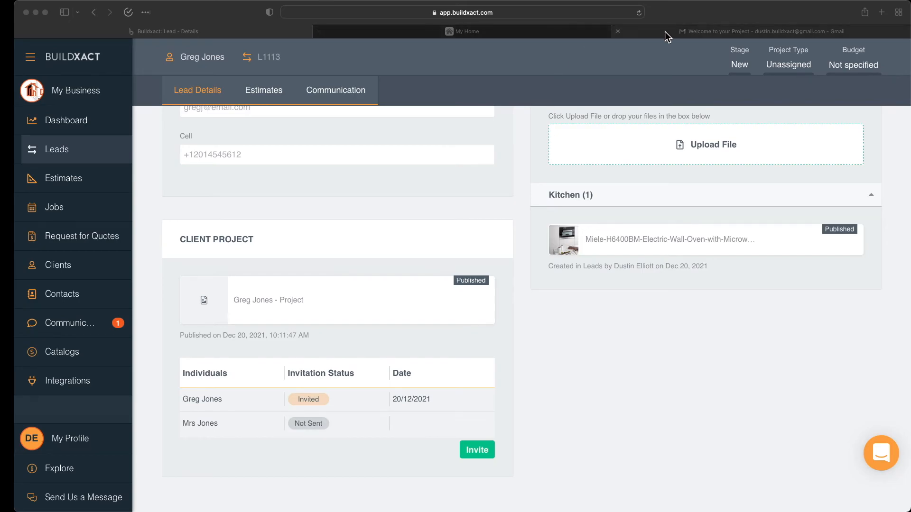
left_click(679, 32)
scroll(537, 226, "up", 2)
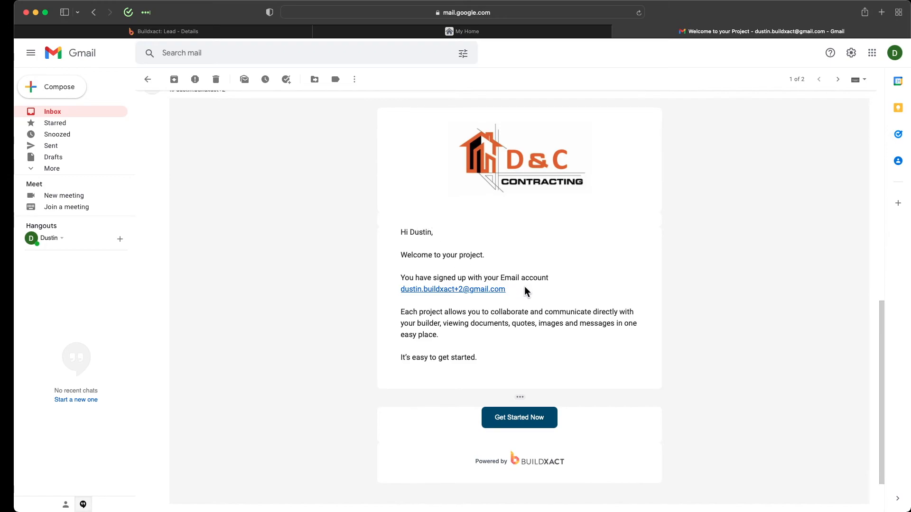
Step: Leave the welcome email and view the MyHome client portal's My Settings page
left_click(527, 423)
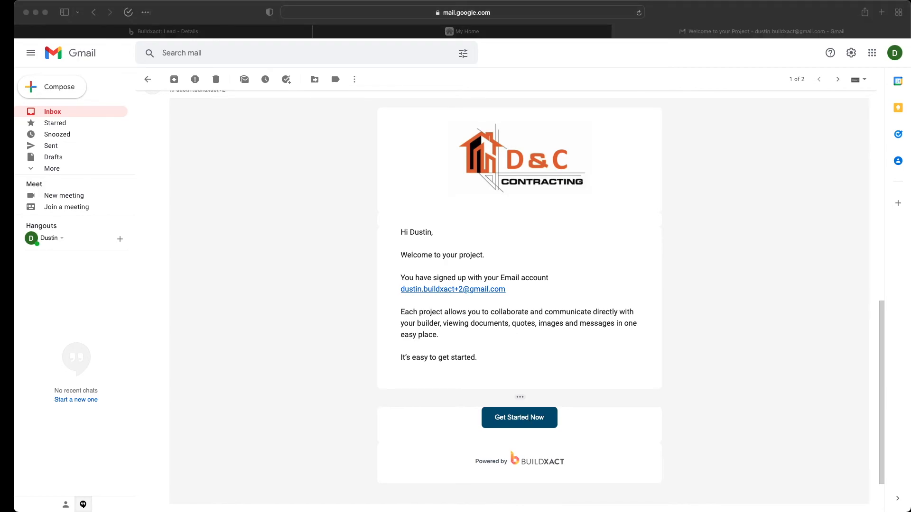
left_click(474, 29)
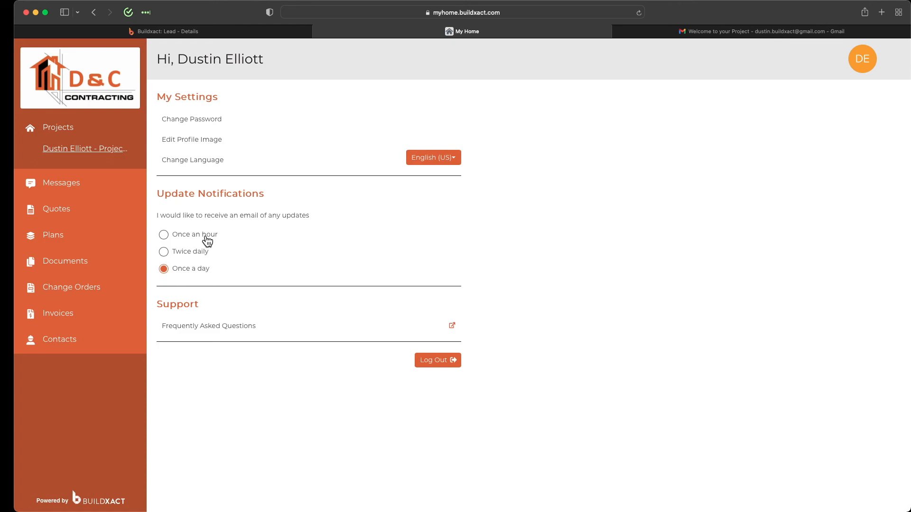
Step: Return to lead L1113's Lead Details page in the Buildxact builder app
left_click(182, 34)
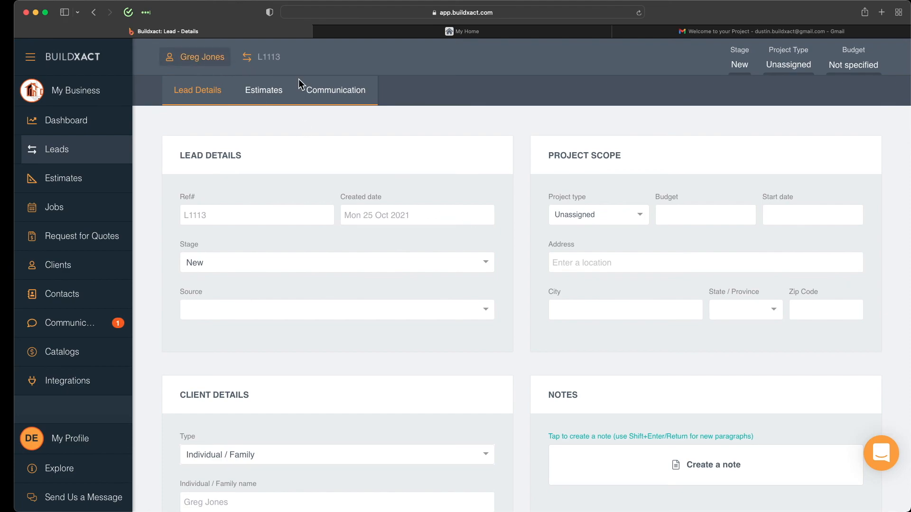
Step: Review lead L1113's two conversations, then list all 17 business-wide conversations
left_click(322, 96)
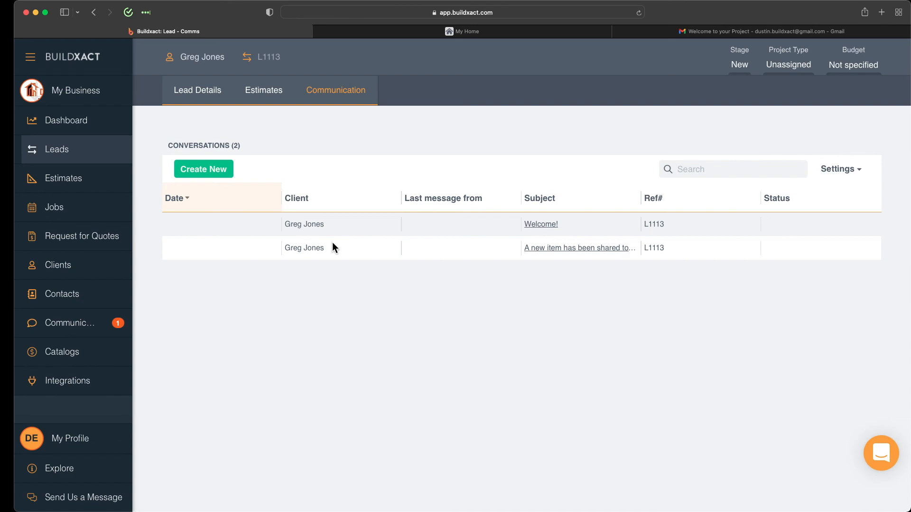
left_click(69, 328)
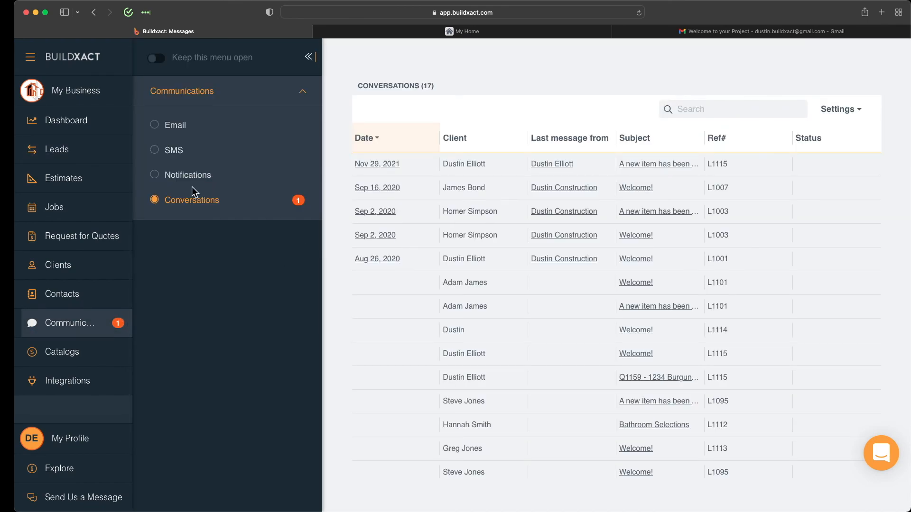